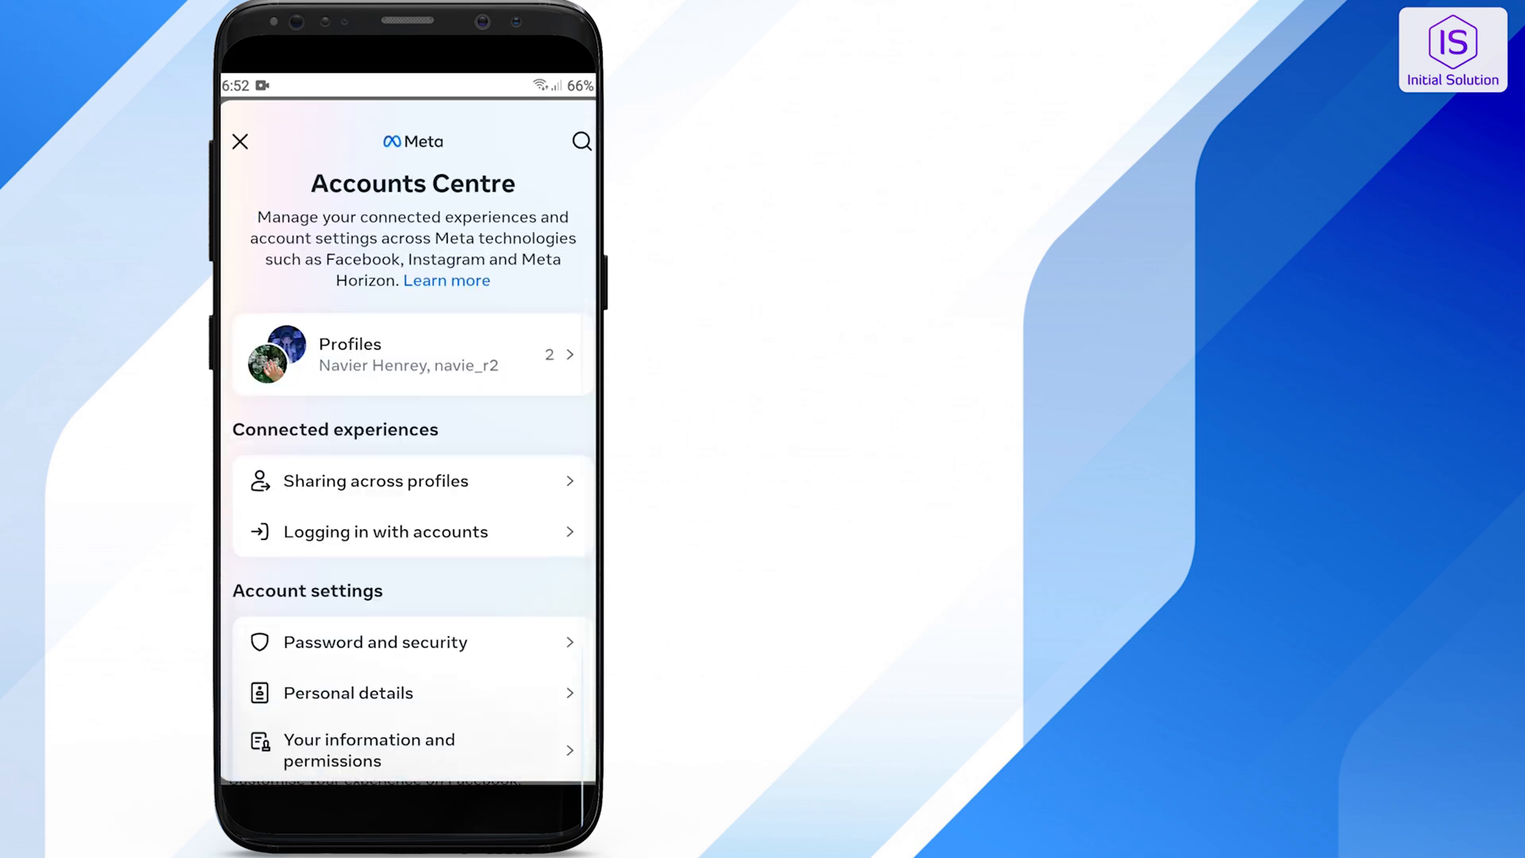
scroll(413, 474, down, 3)
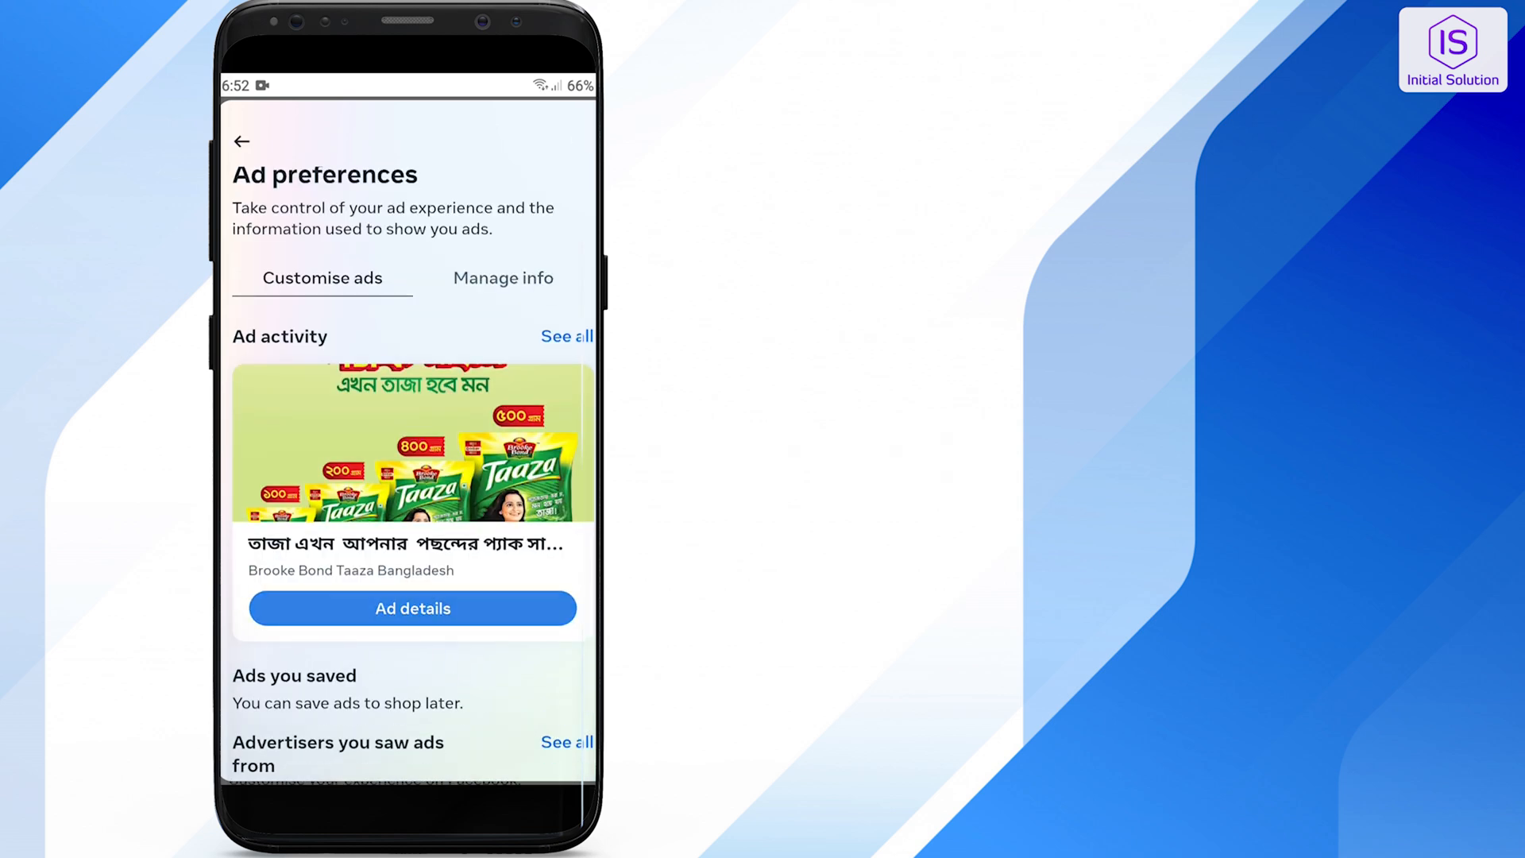
scroll(413, 473, down, 3)
scroll(413, 472, down, 2)
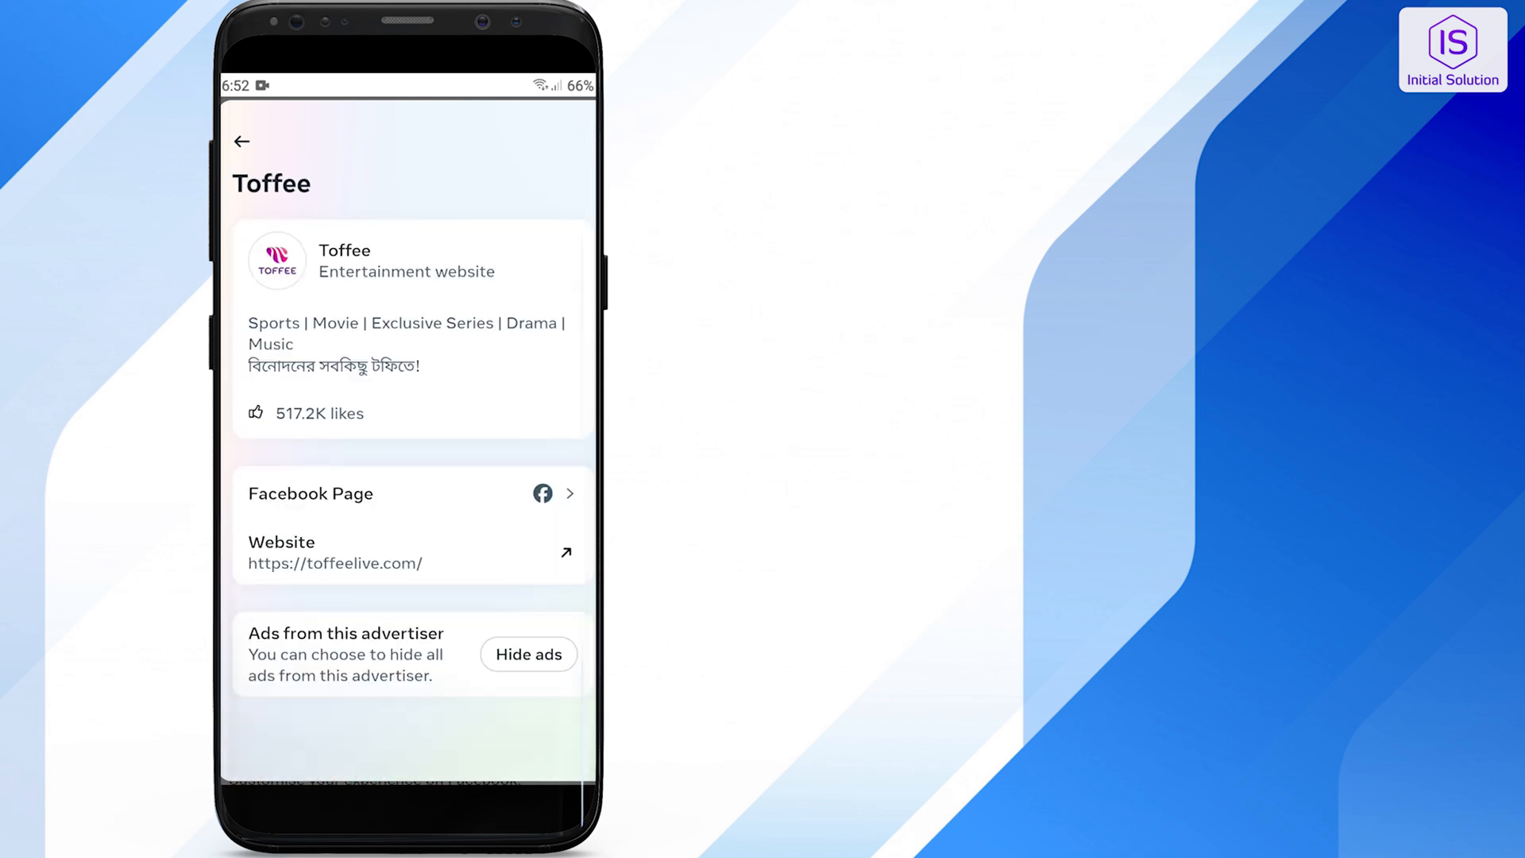
- Hide all ads from the advertiser Toffee on its advertiser page
click(533, 654)
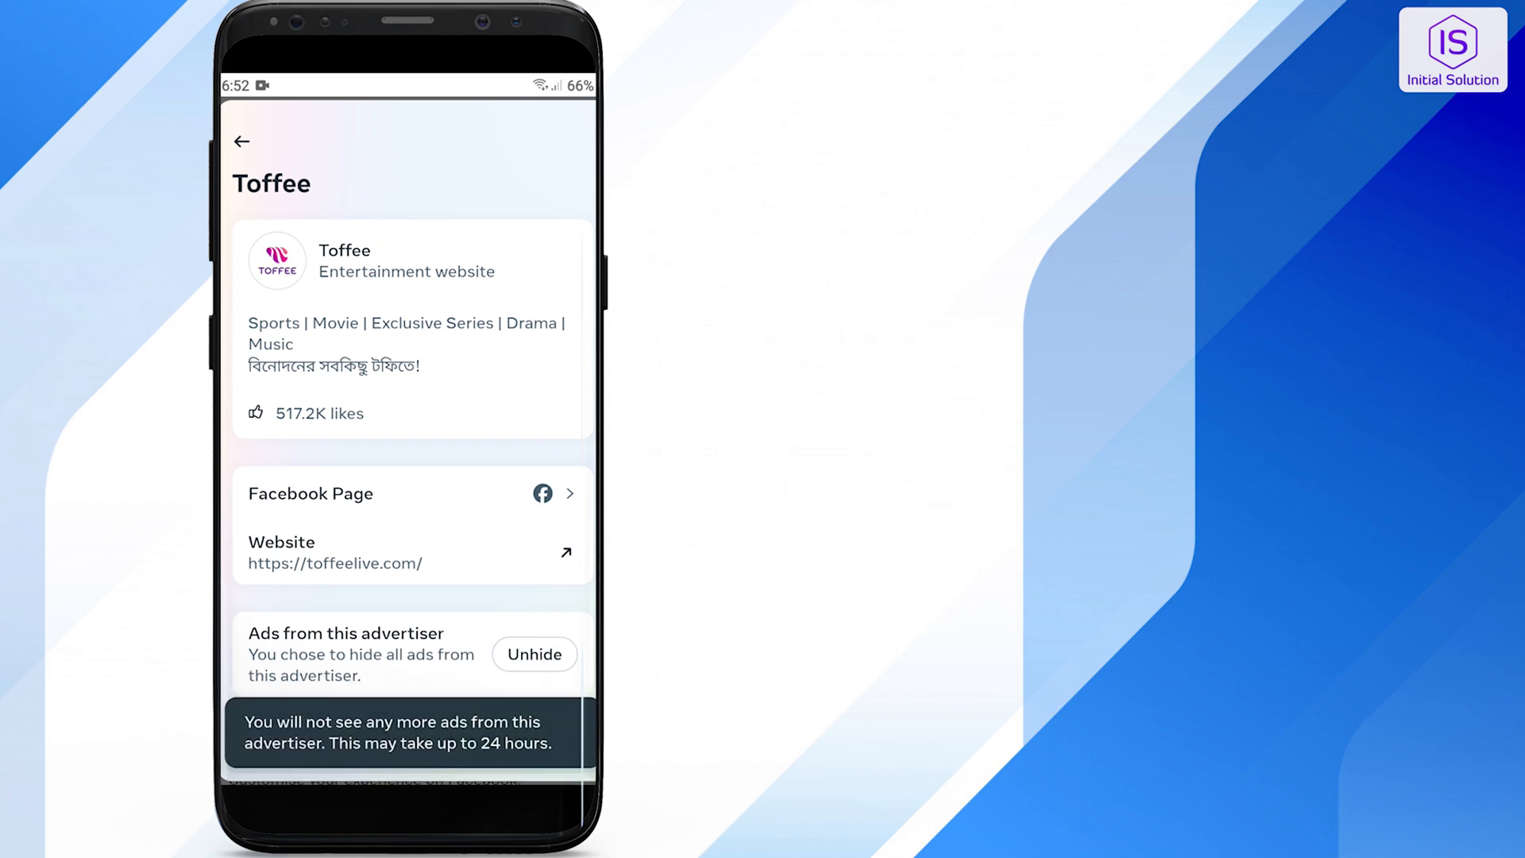